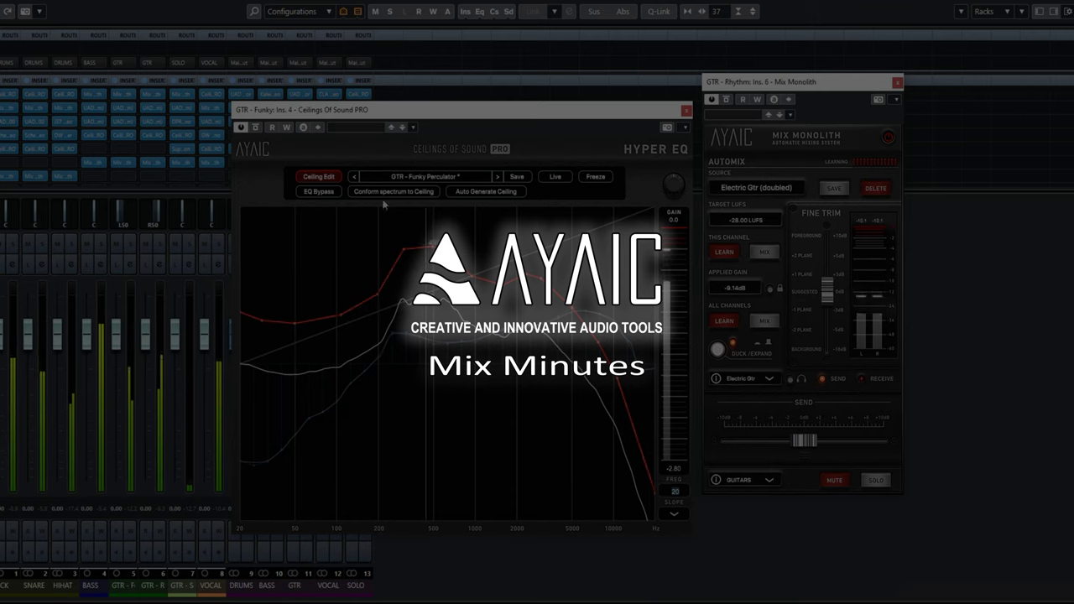
- Assign Gtr - ChrsR to the VrbyLk group, raise its ducking threshold to about -12 dB, and adjust release
left_click(319, 177)
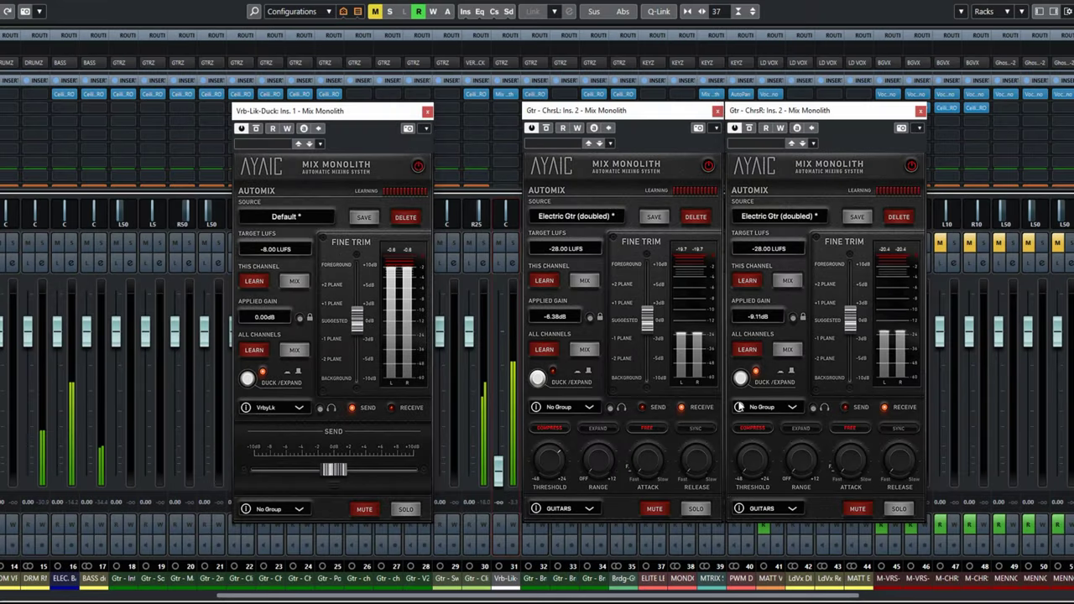
left_click(763, 407)
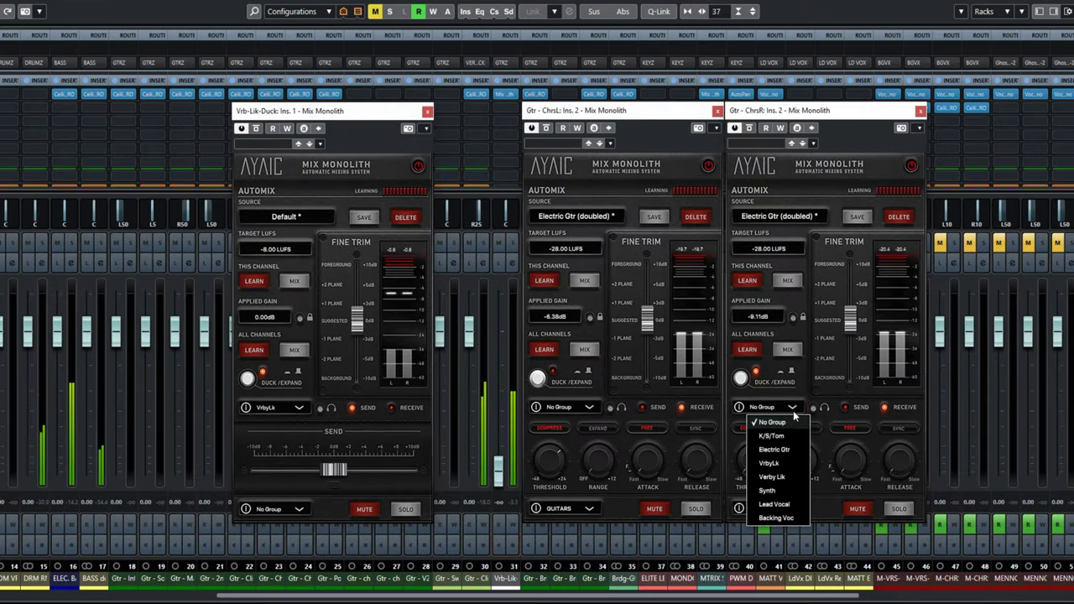
left_click(773, 465)
left_click_drag(758, 466, 756, 398)
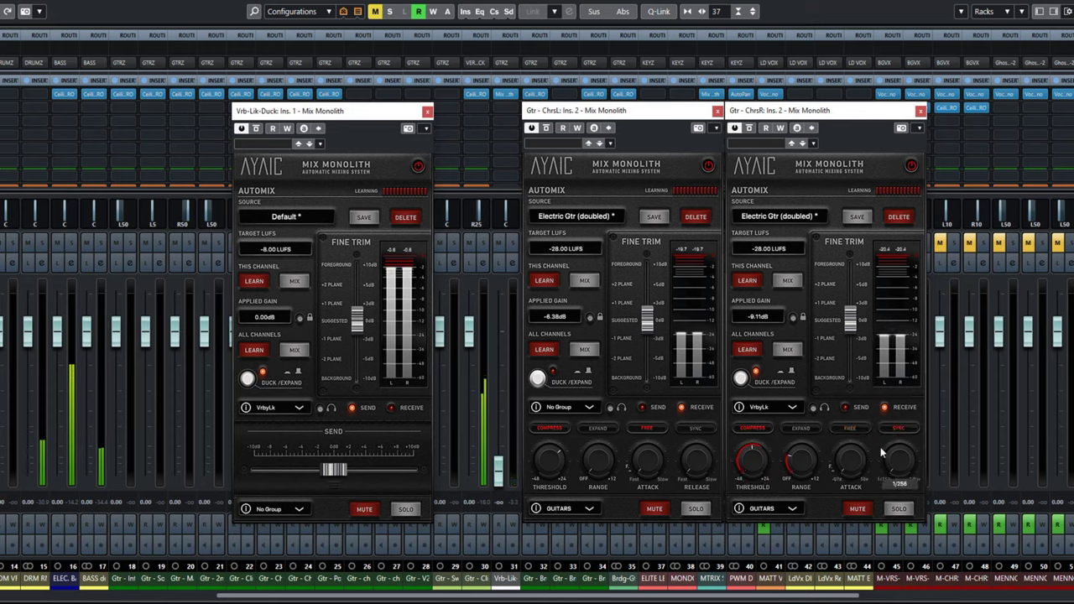
mouse_move(896, 460)
left_mouse_down()
mouse_move(901, 414)
mouse_move(867, 437)
left_mouse_up()
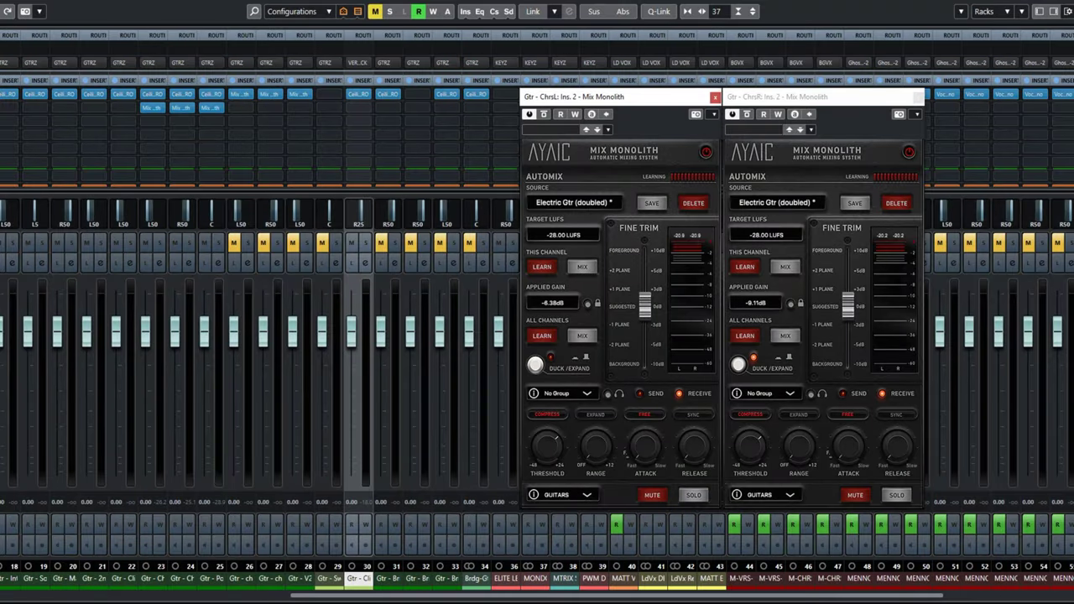
- Play the song, solo the rhythm guitars and then the guitar lick, and clear the solos
key("space")
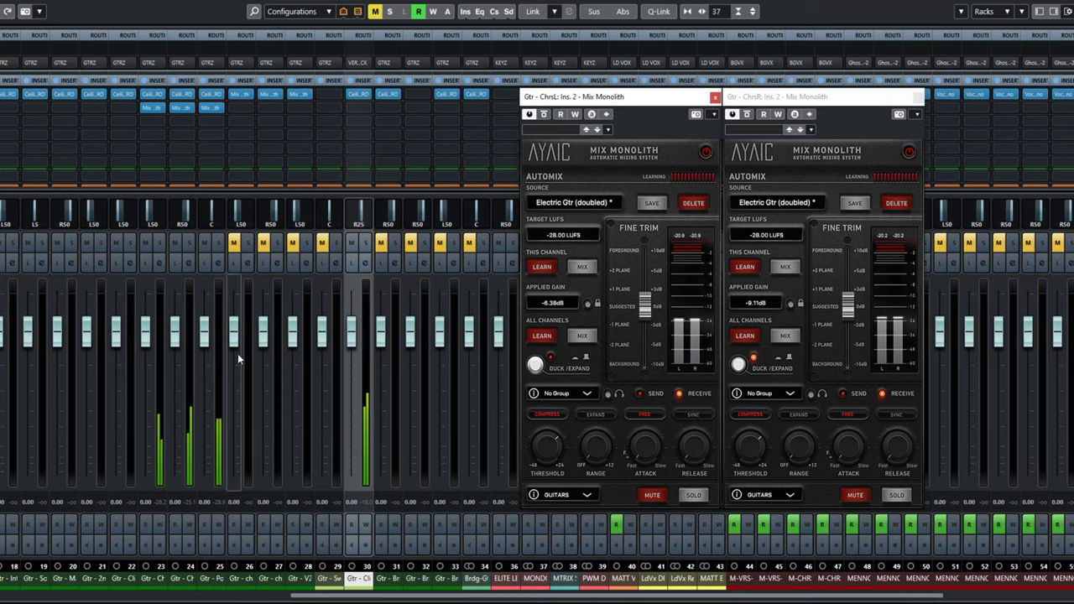
left_click(159, 243)
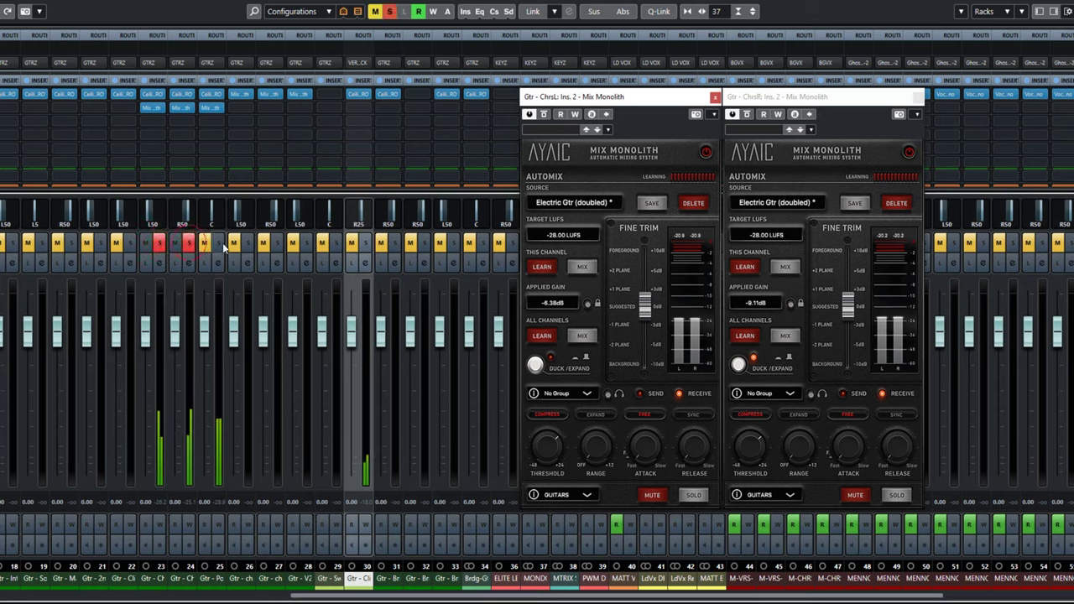
left_click(219, 244)
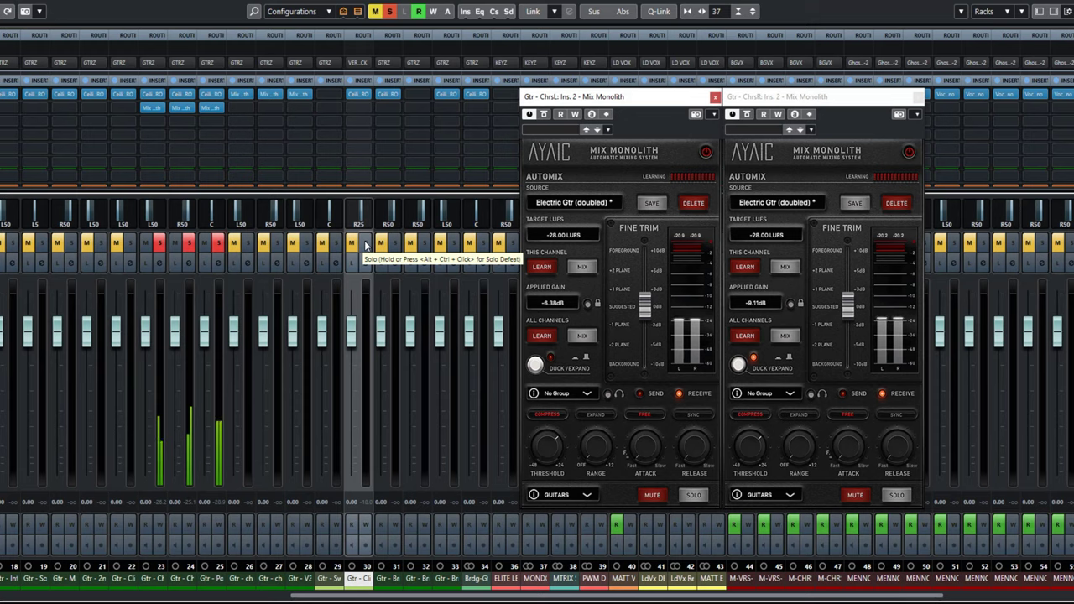
left_click(365, 244)
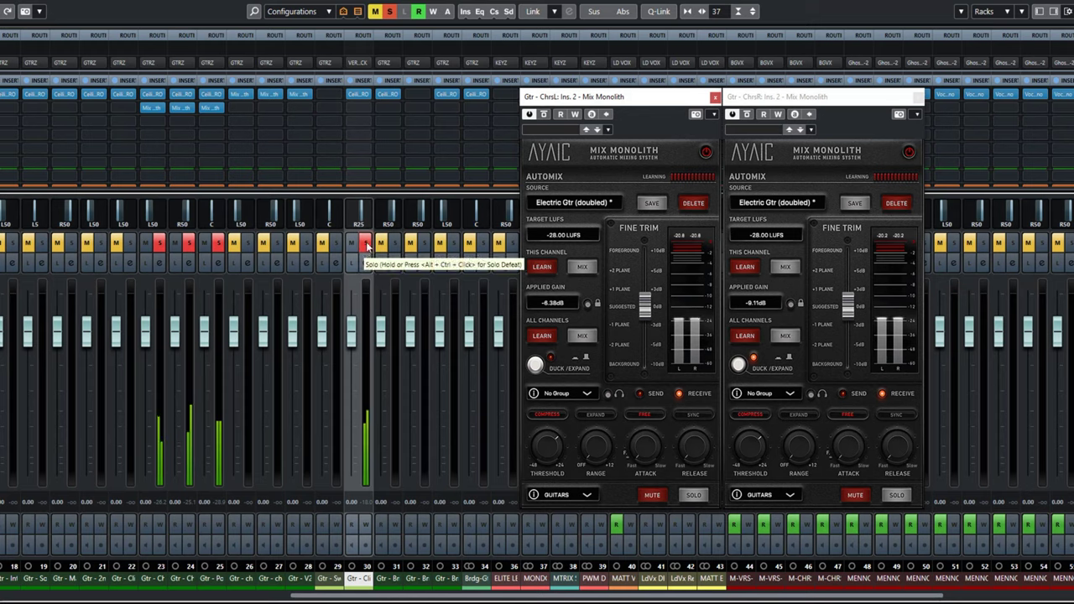
left_click(367, 244)
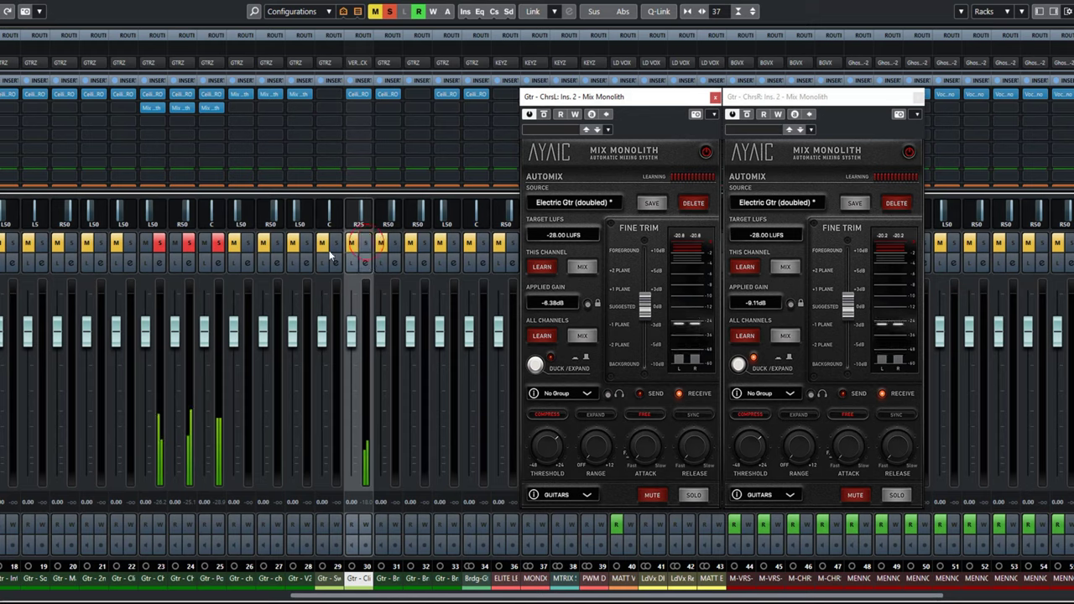
left_click(188, 244)
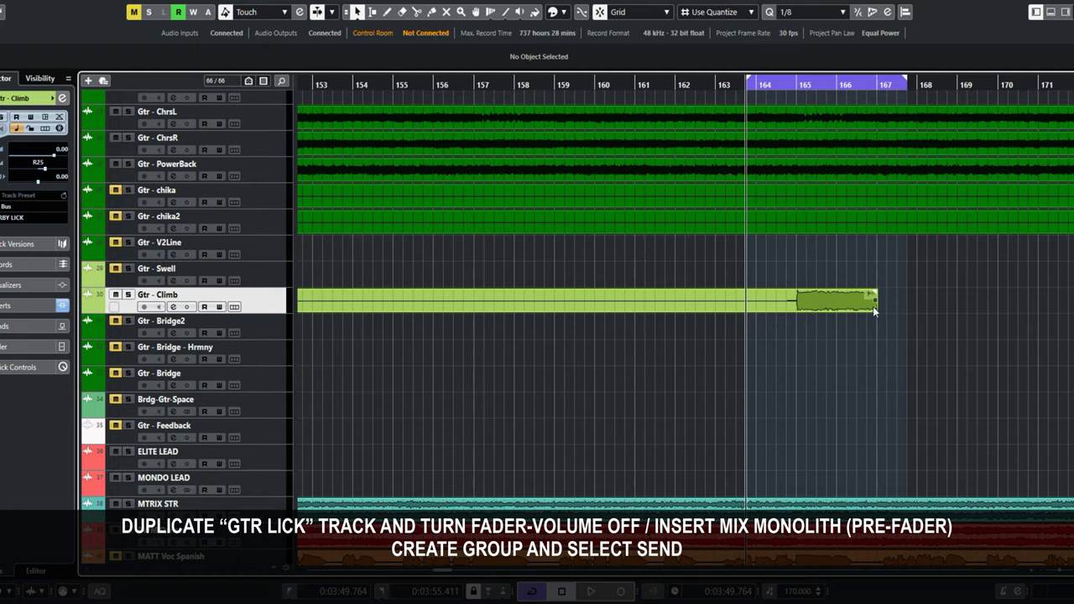
- Duplicate the Gtr - Climb track into Gtr - Climb (D) and colour that copy white
right_click(269, 306)
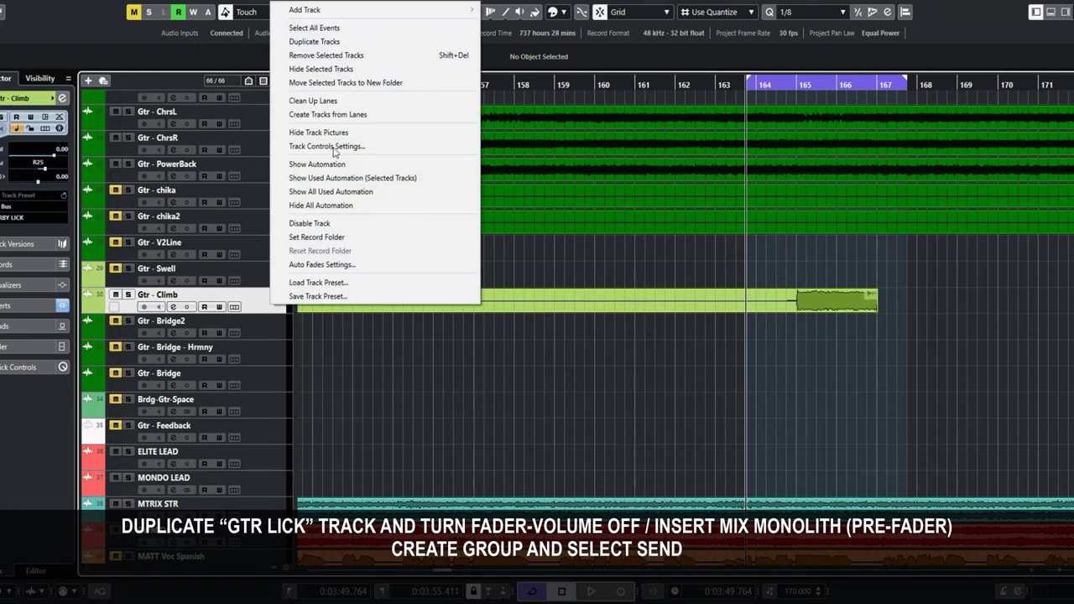
left_click(328, 43)
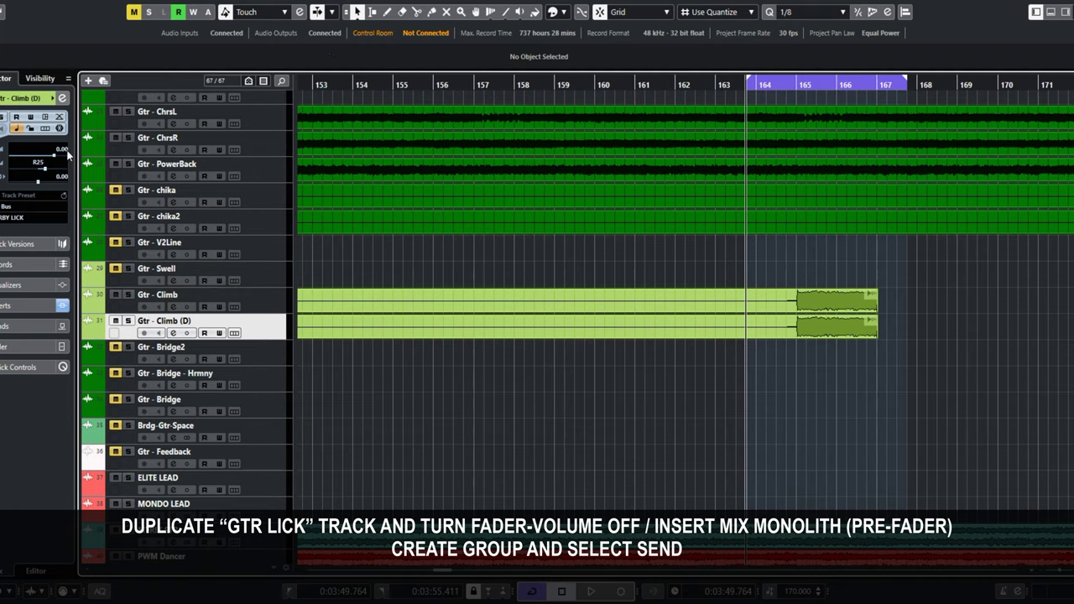
left_click(54, 100)
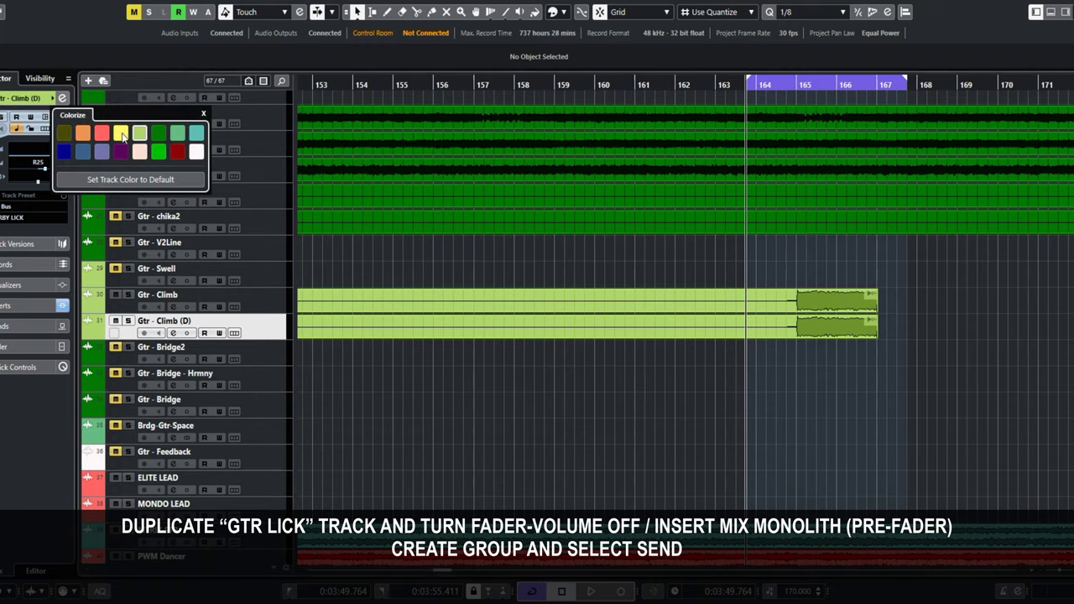
left_click(195, 152)
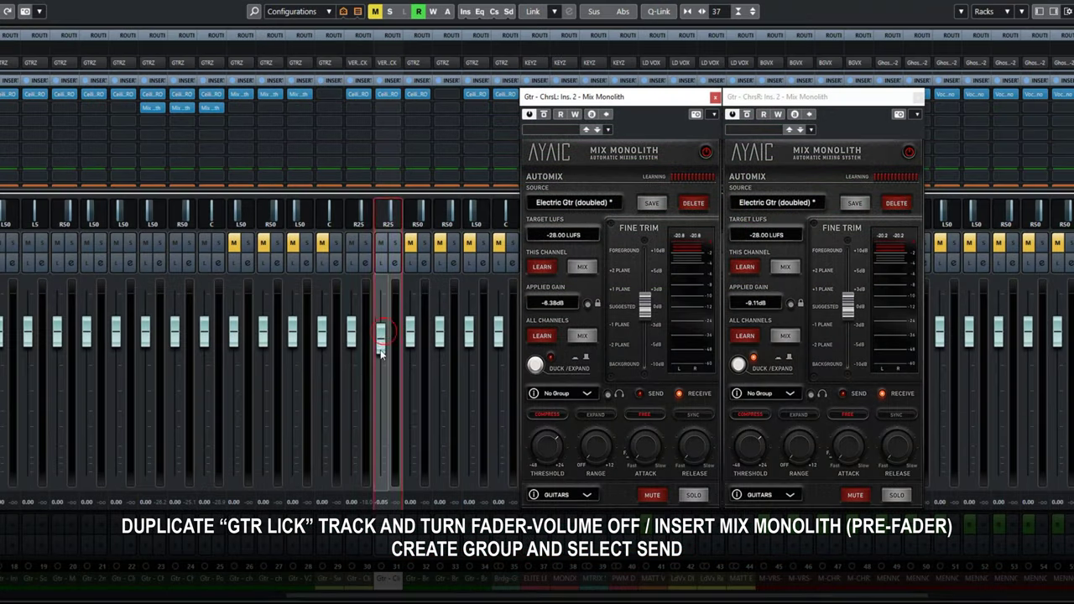
- Pull the Gtr - Climb (D) fader to -oo and discard its copied EQ insert
left_click_drag(381, 351, 381, 486)
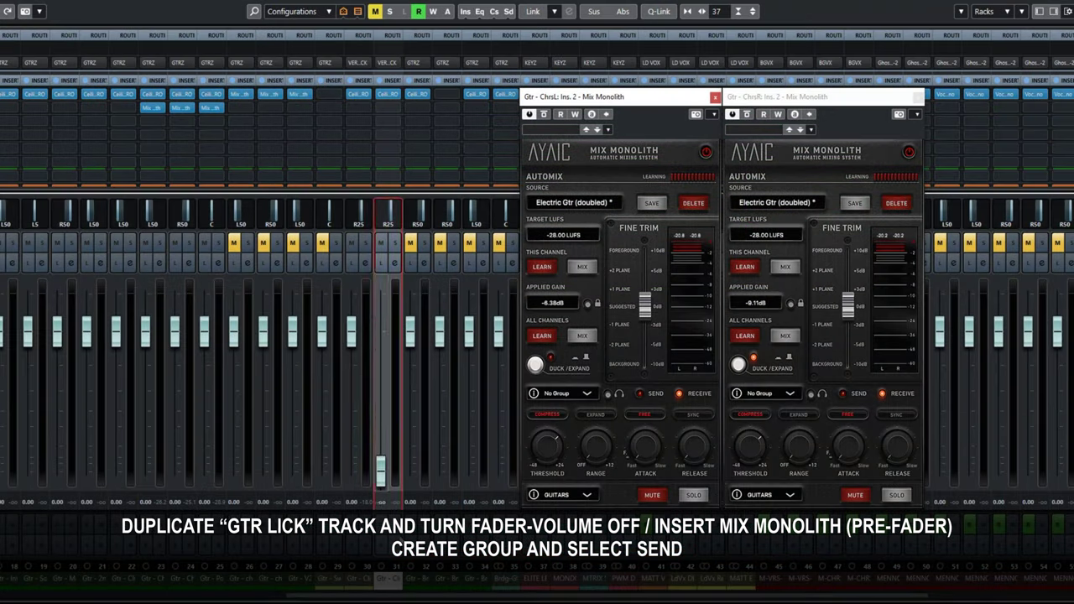
left_click(397, 98)
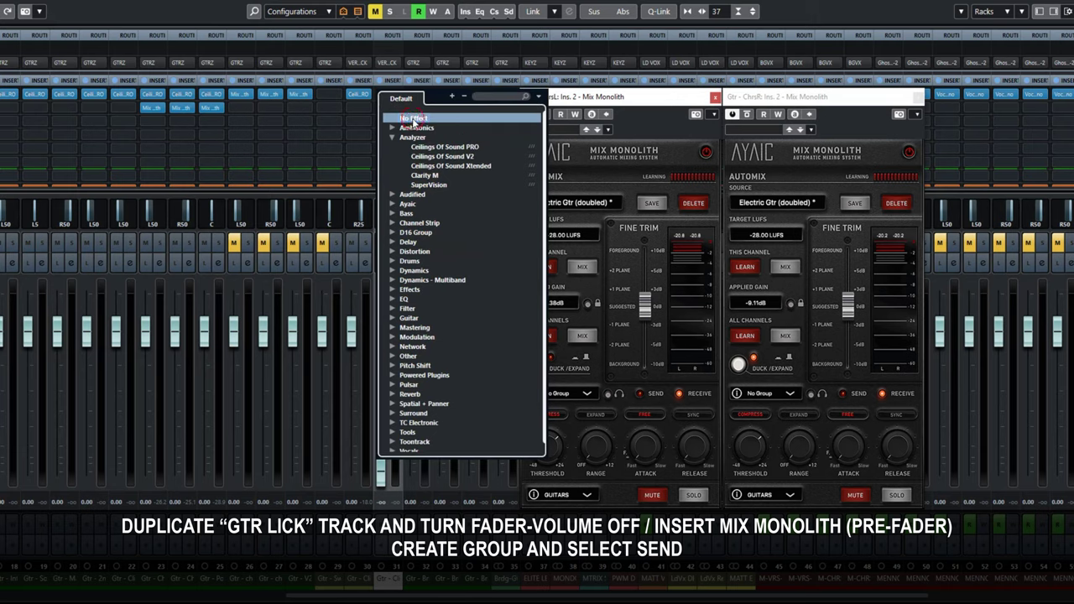
left_click(413, 119)
left_click(512, 328)
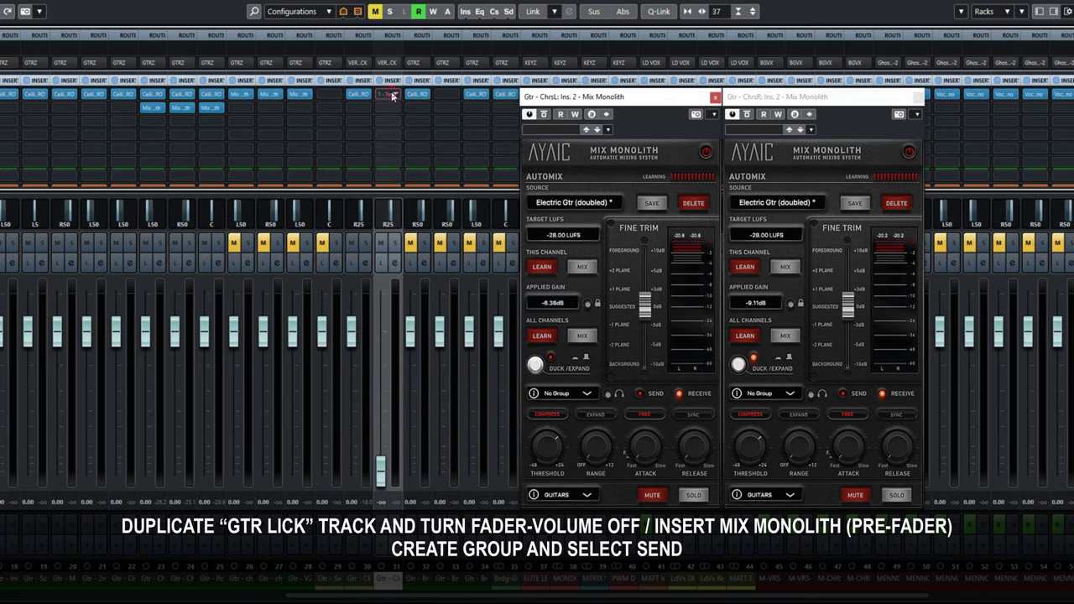
- Insert Ayaic Mix Monolith on Gtr - Climb (D) and move its window left
left_click(391, 97)
left_click(392, 159)
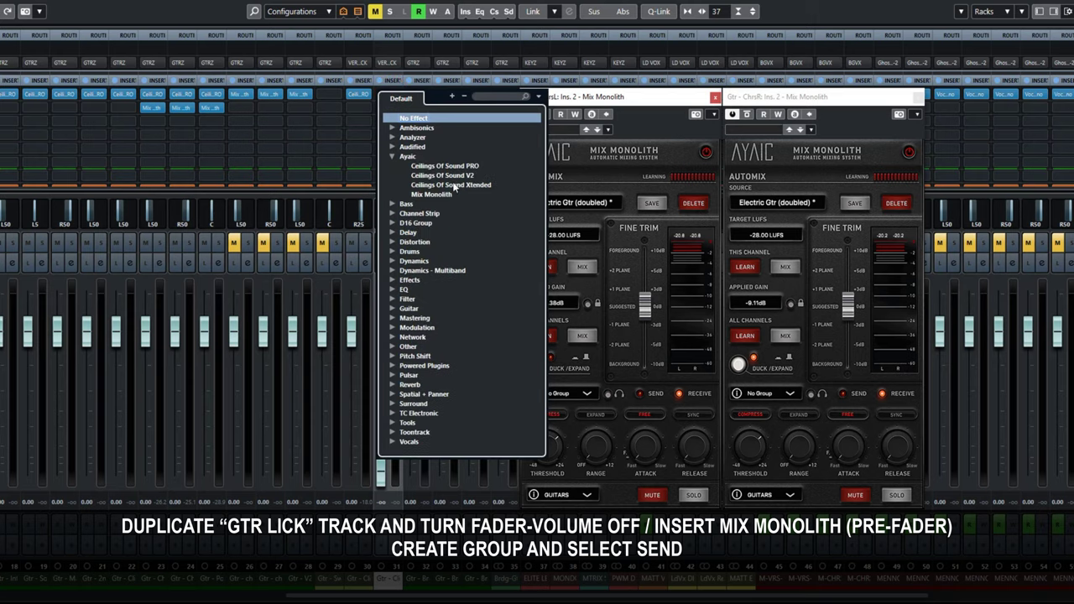
left_click(469, 192)
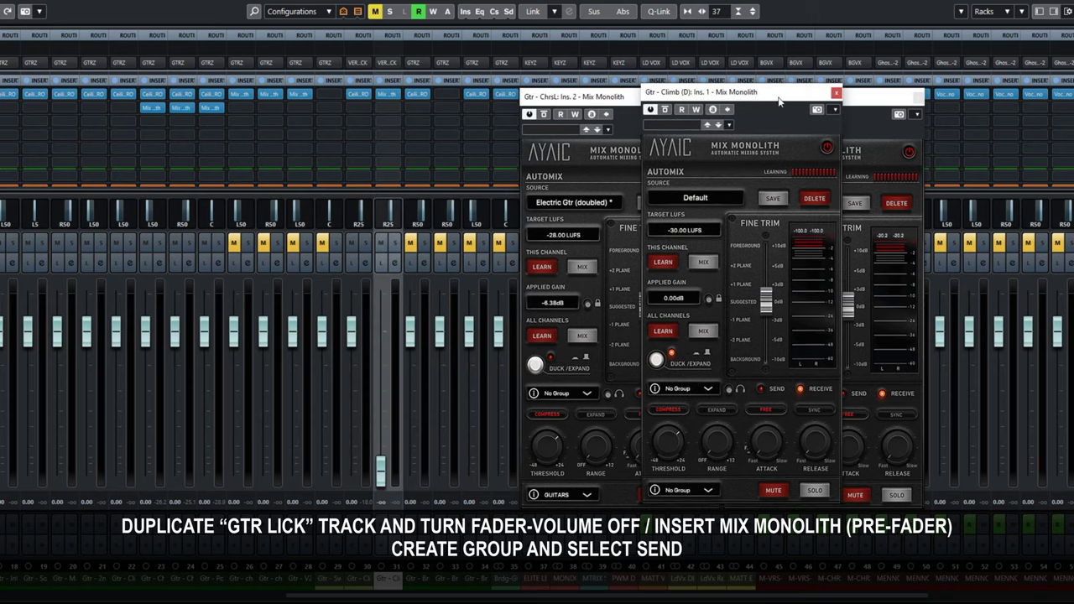
left_click_drag(779, 100, 423, 104)
- Set the Gtr - Climb (D) Mix Monolith to send on the Verby Lik group
left_click_drag(463, 597, 538, 597)
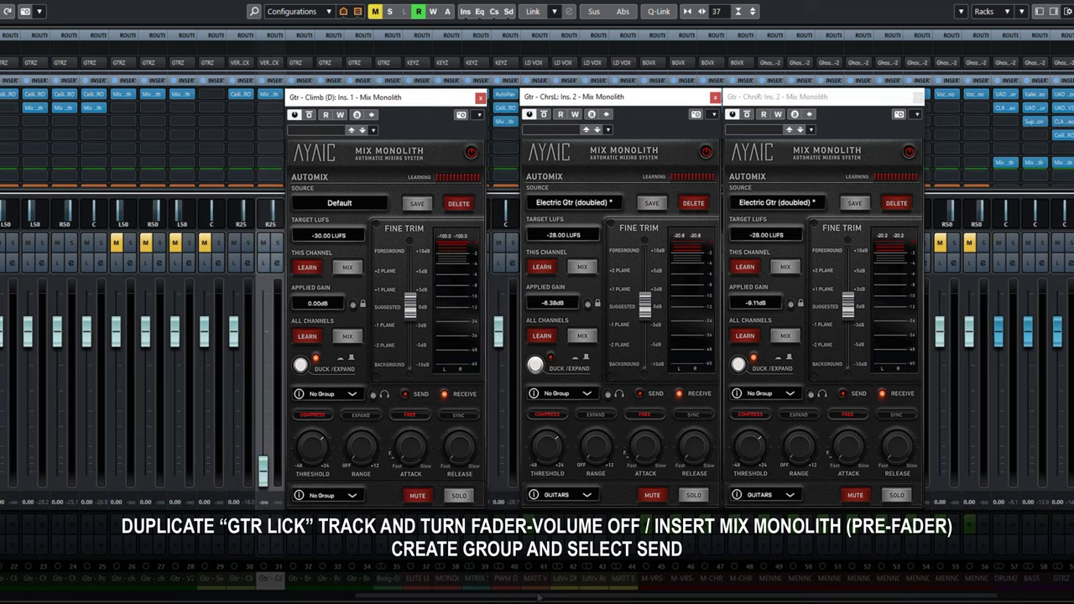
left_click_drag(409, 100, 414, 97)
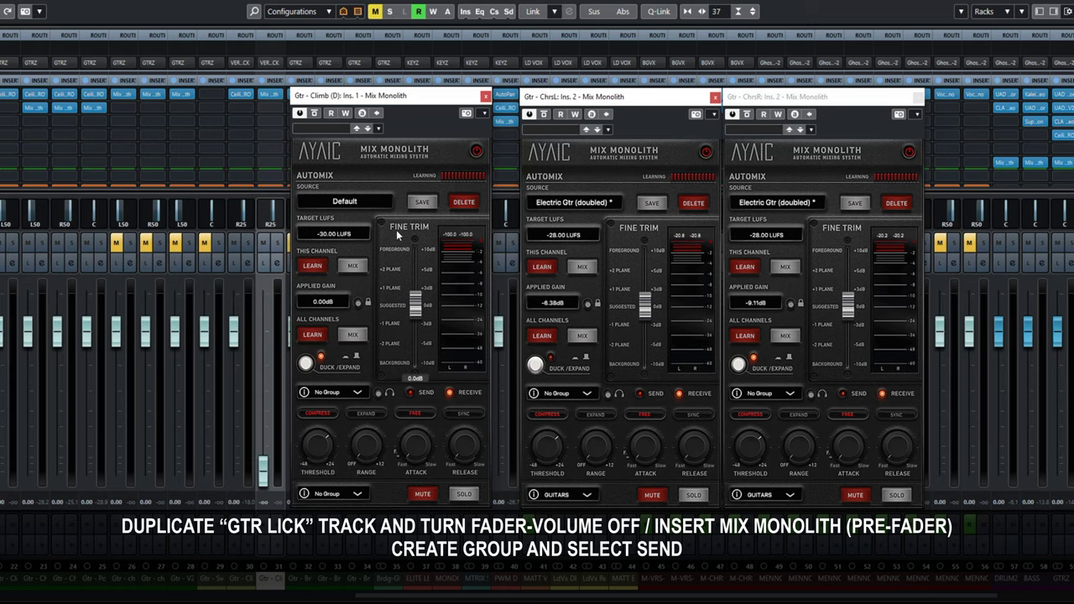
mouse_move(410, 306)
left_click(356, 394)
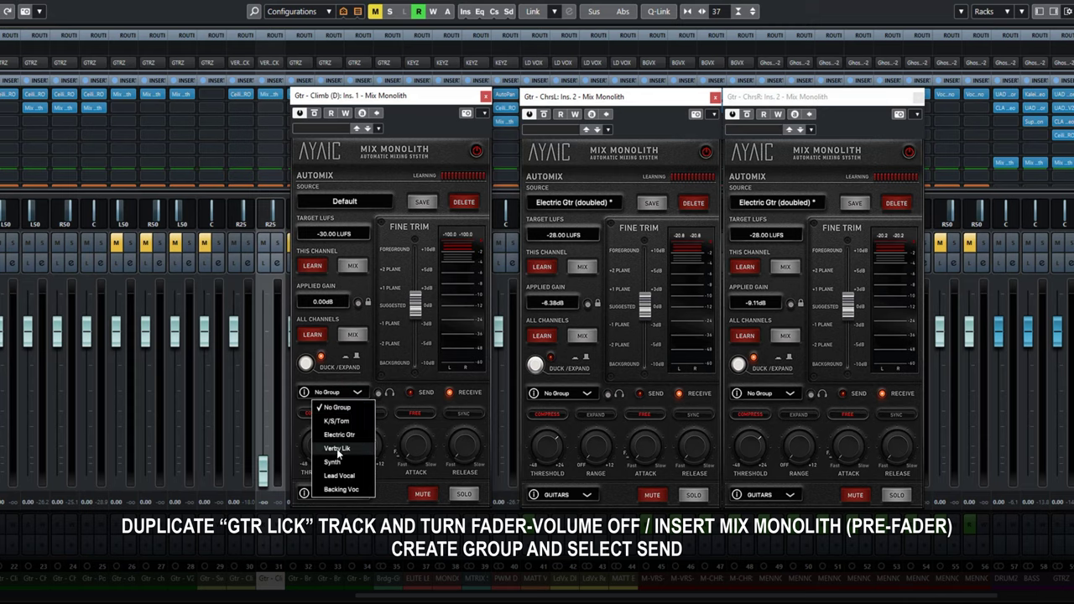
left_click(336, 448)
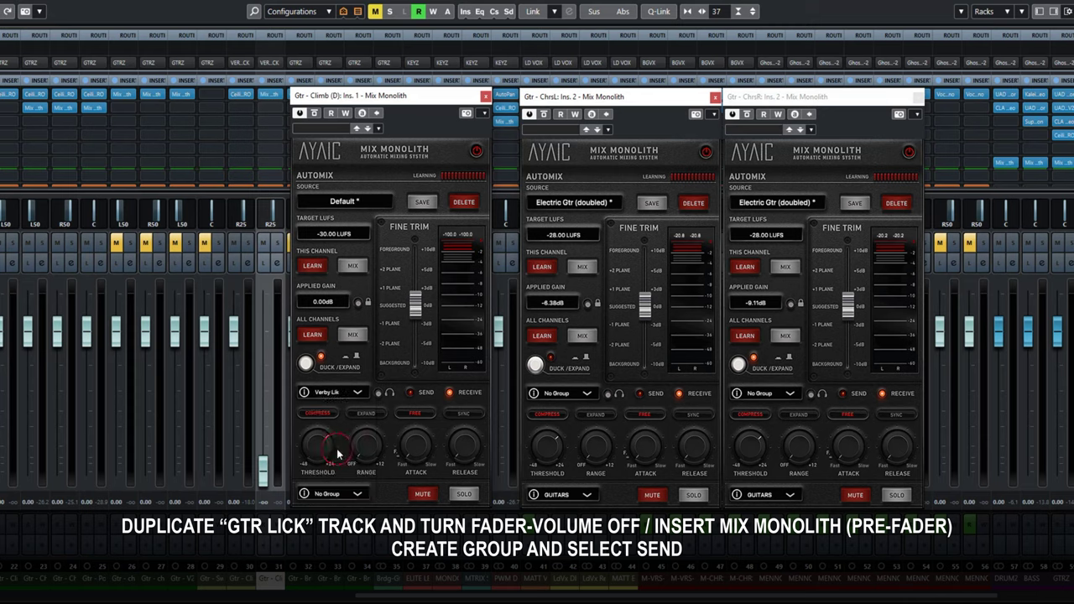
left_click(411, 394)
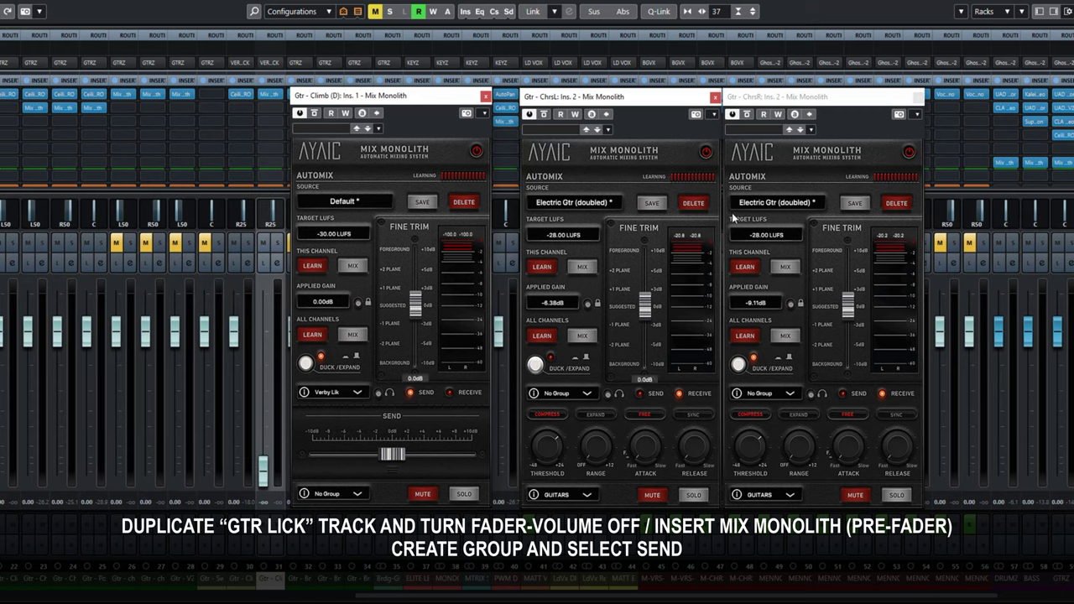
- Put the ChrsR Mix Monolith in the Verby Lik group and shorten its ducking attack
left_click(762, 137)
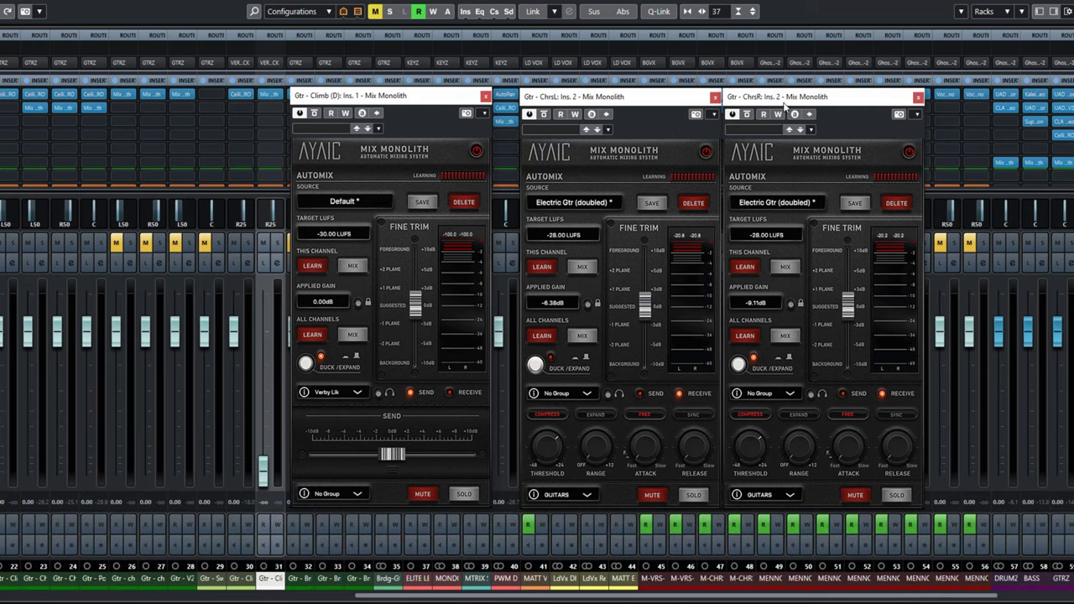
left_click(793, 392)
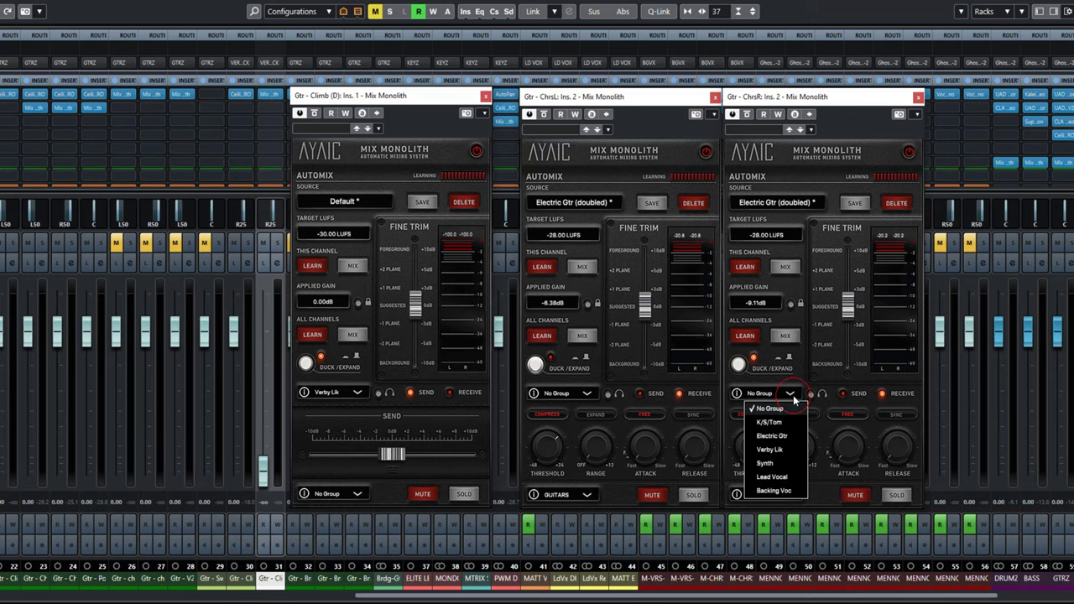
left_click(776, 458)
mouse_move(847, 448)
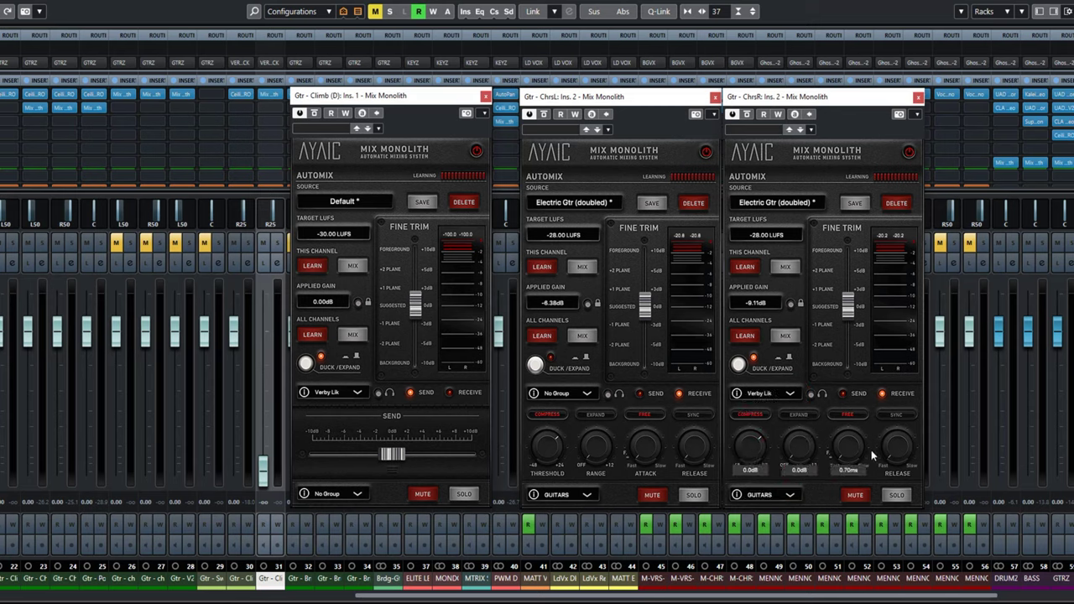
left_click_drag(842, 453, 855, 494)
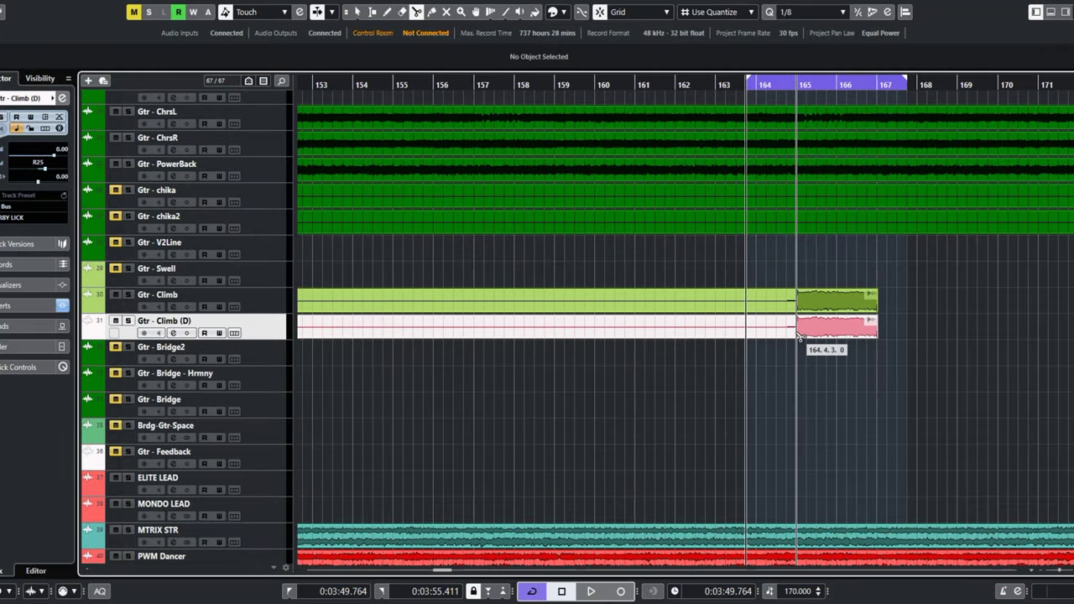
- Erase the empty event before the lick, then reselect the pink audio event with Object Selection
right_click(798, 333)
left_click(841, 328)
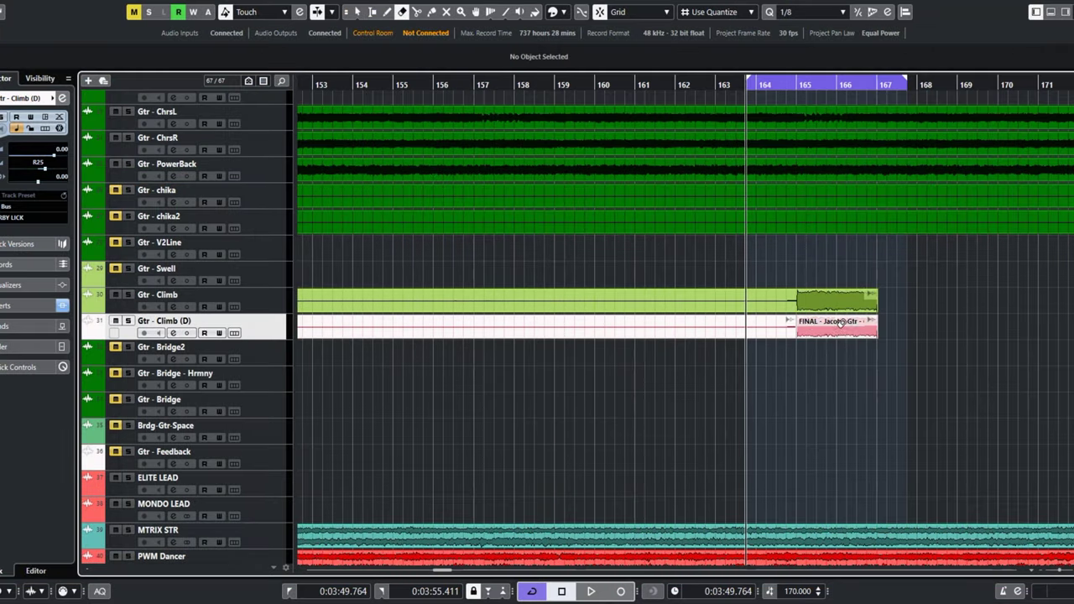
left_click(772, 321)
key("1")
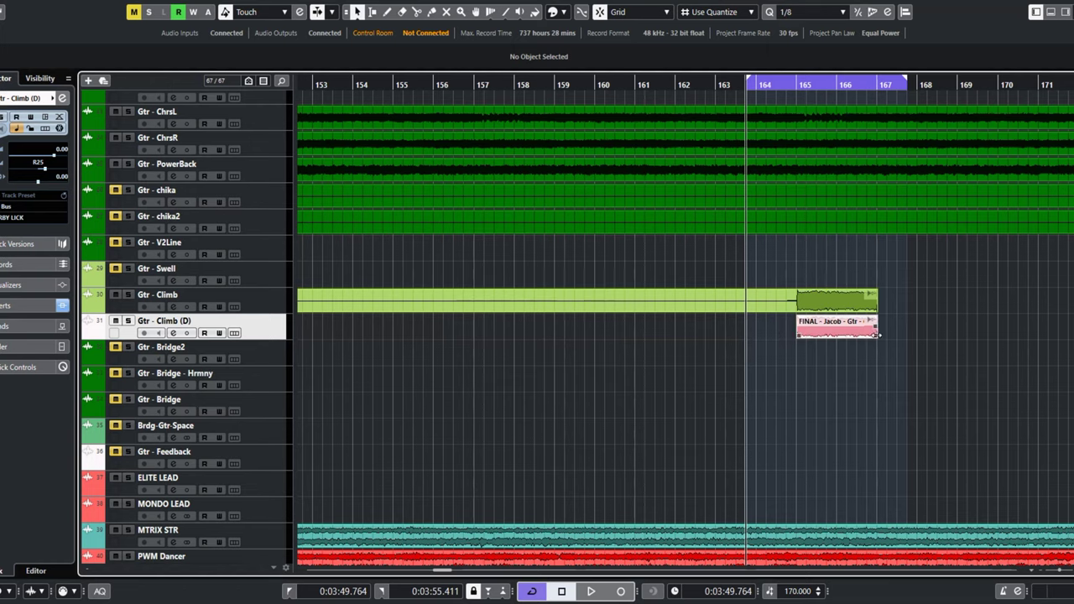
left_click(877, 335)
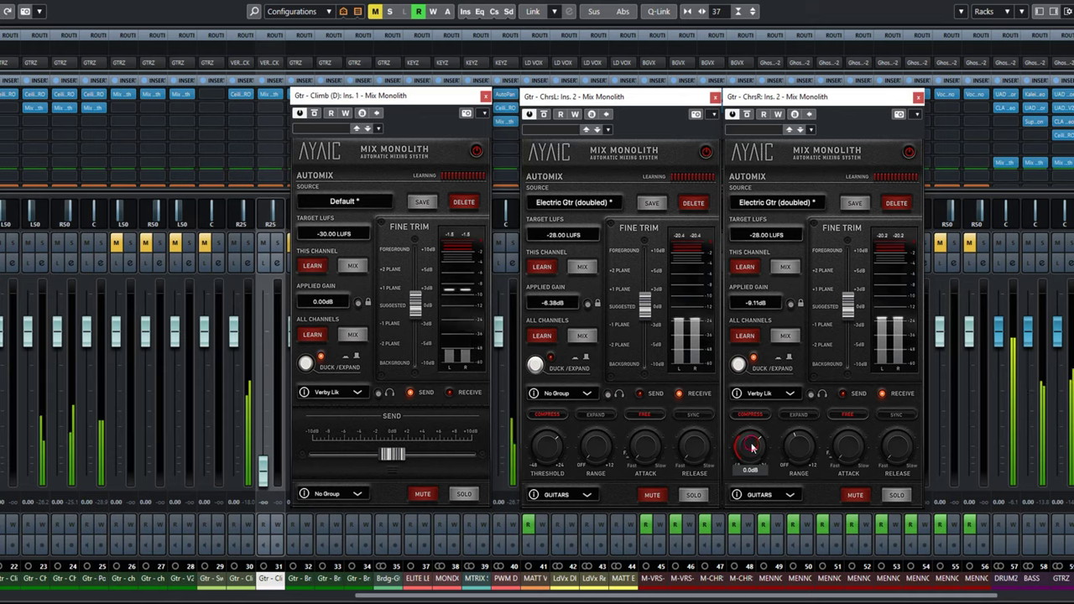
- Set the ChrsR ducking threshold to about -14 dB and solo two guitar channels
left_click_drag(752, 449, 750, 470)
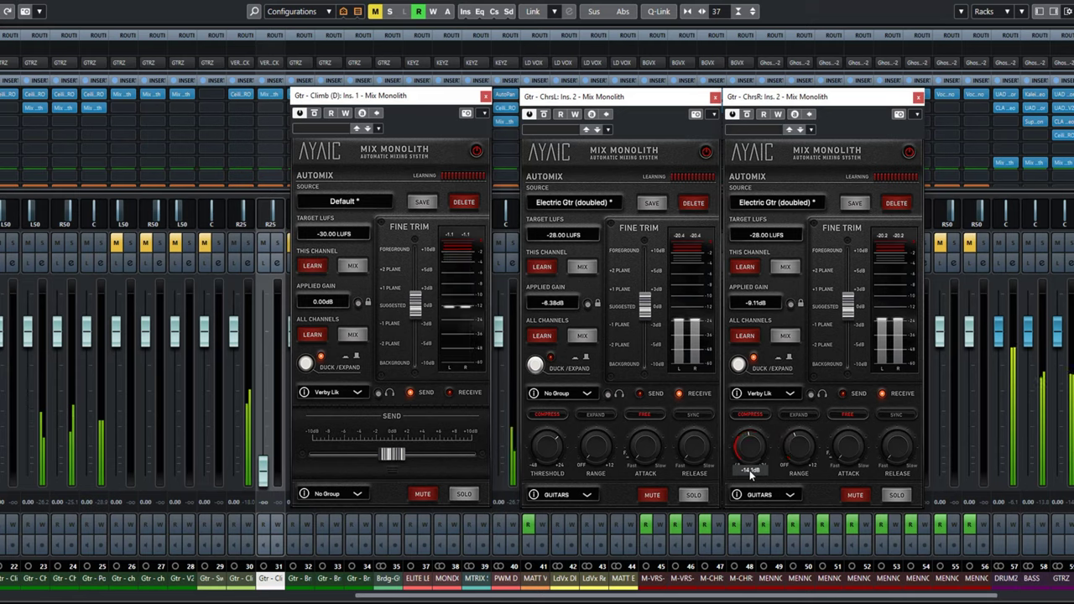
left_click_drag(749, 470, 862, 516)
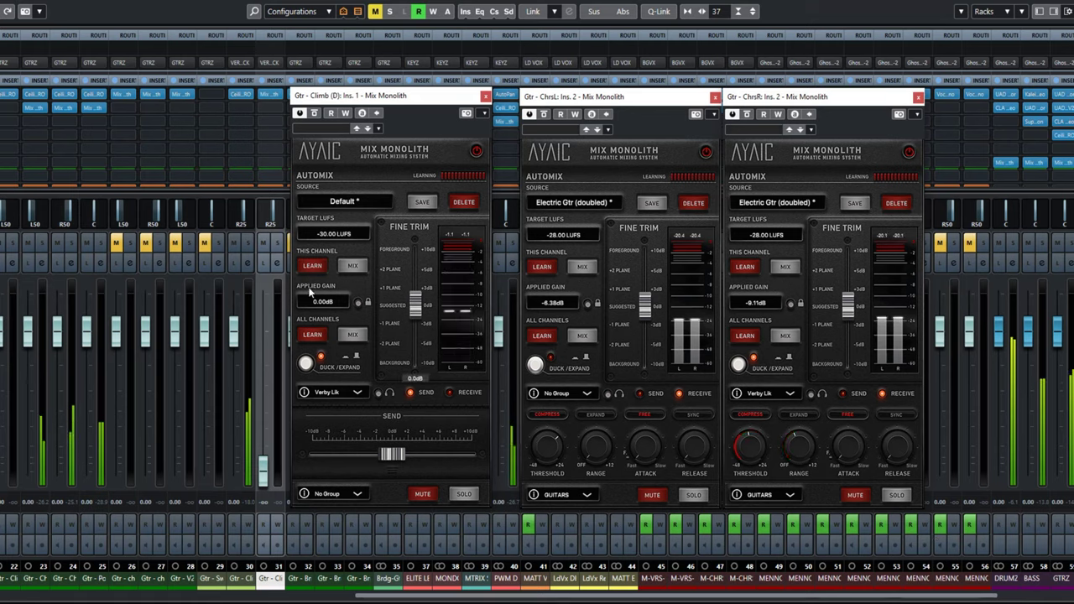
left_click(249, 244)
left_click(70, 243)
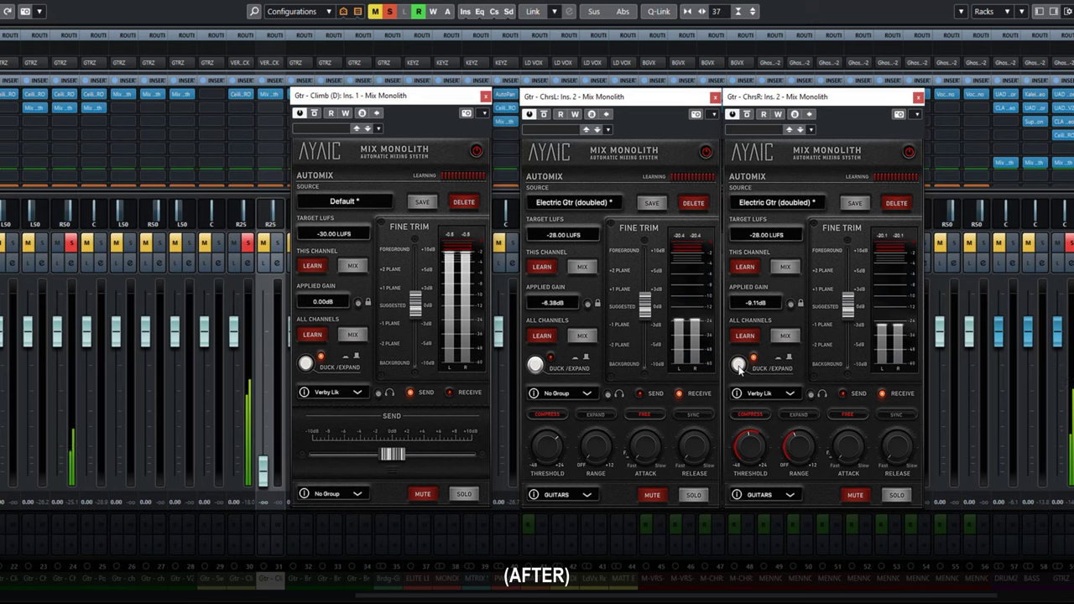
- Unsolo the guitar channel so the full mix plays with ducking
left_click(71, 242)
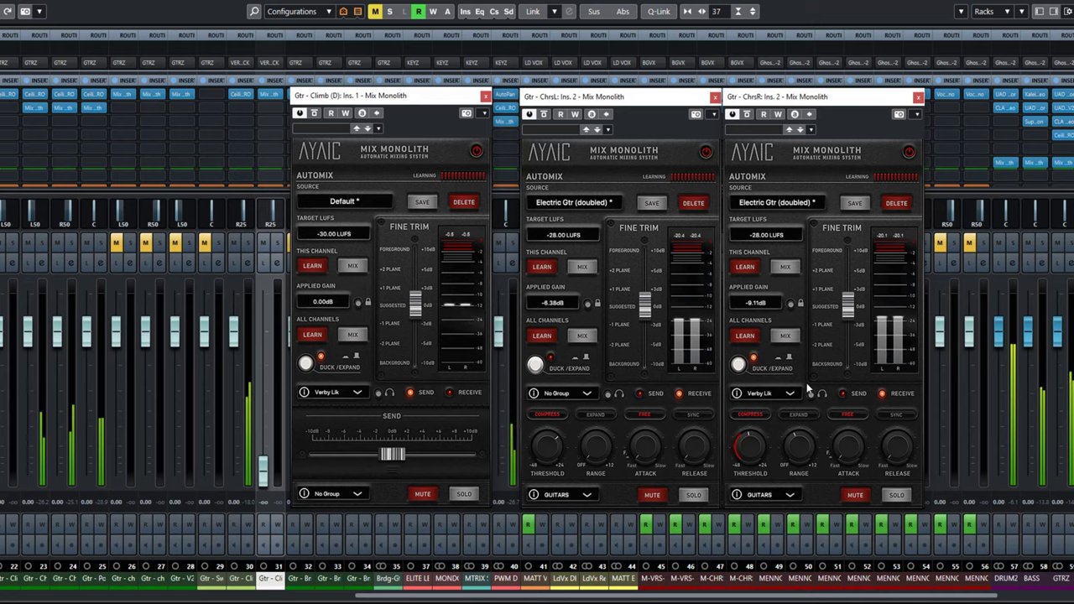
- Raise the ChrsR ducking range to 10 dB and solo guitar channels 30, 31 and another
left_click_drag(820, 438, 816, 453)
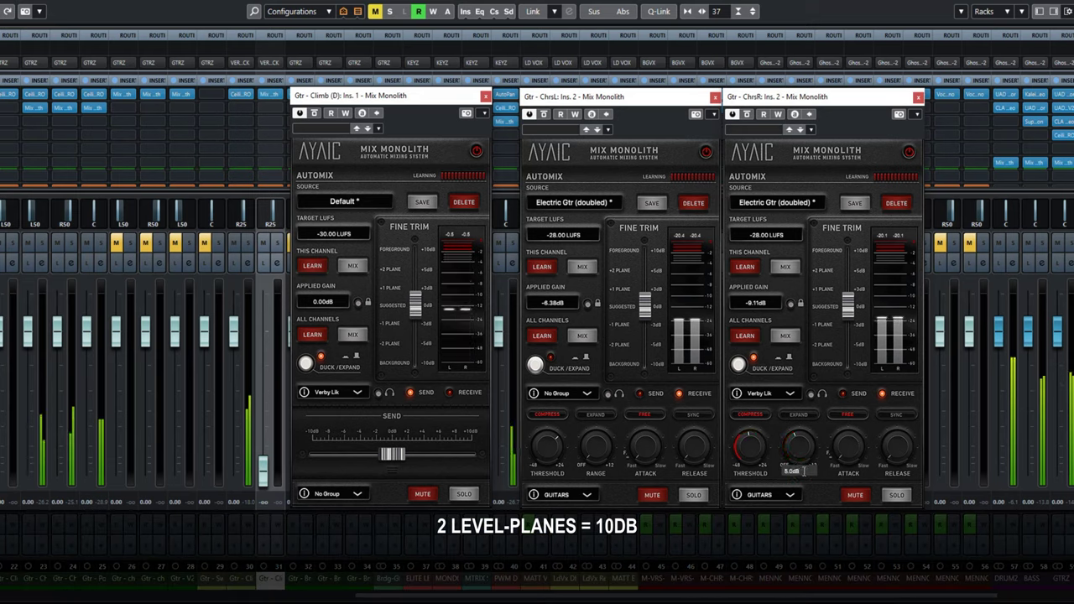
left_click_drag(803, 472, 770, 448)
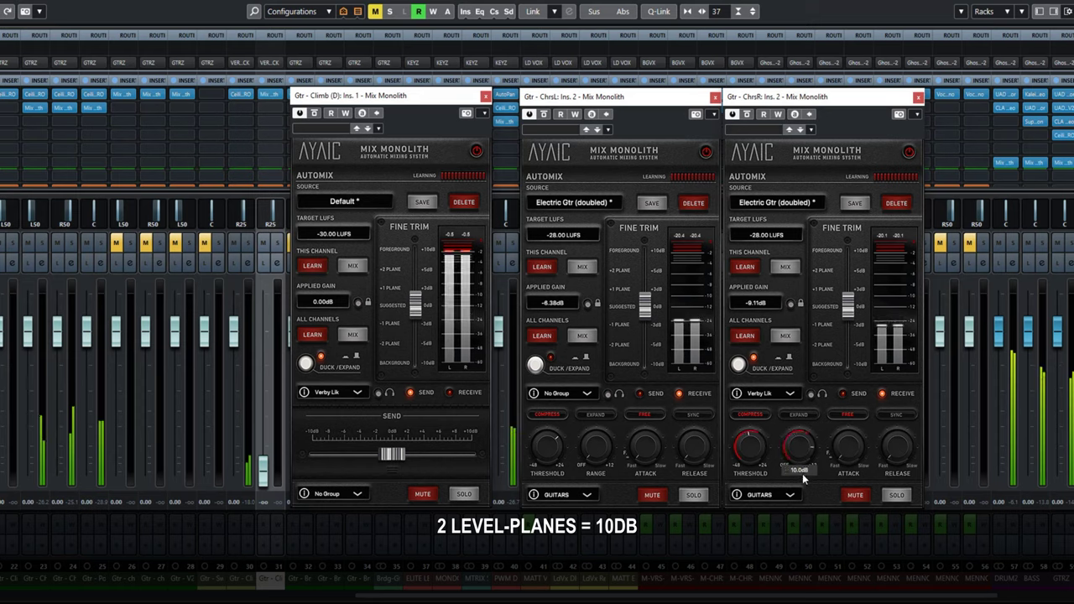
mouse_move(749, 447)
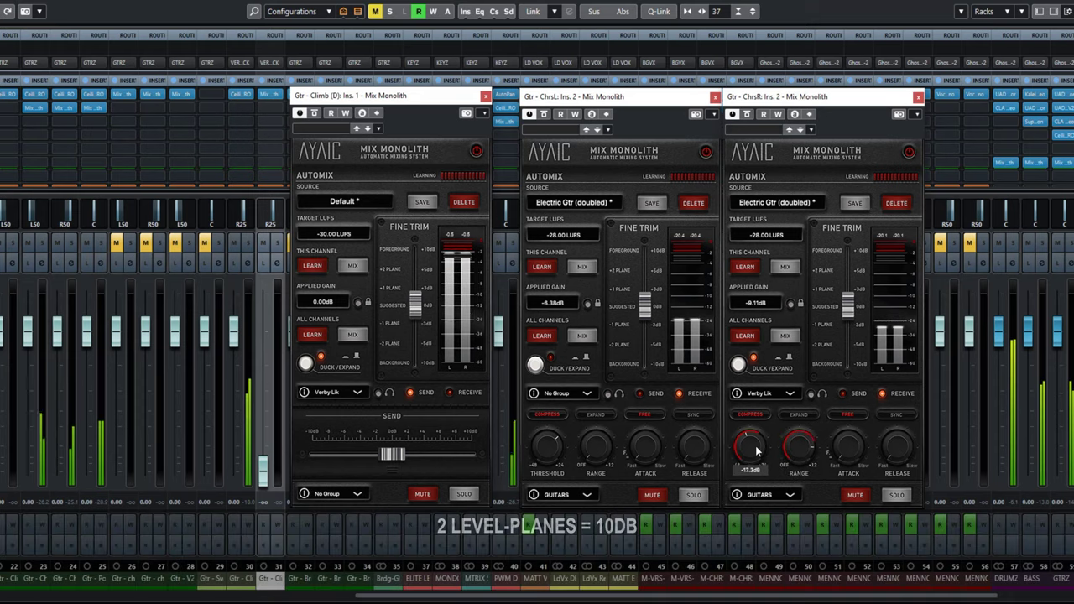
scroll(755, 455, "down", 2)
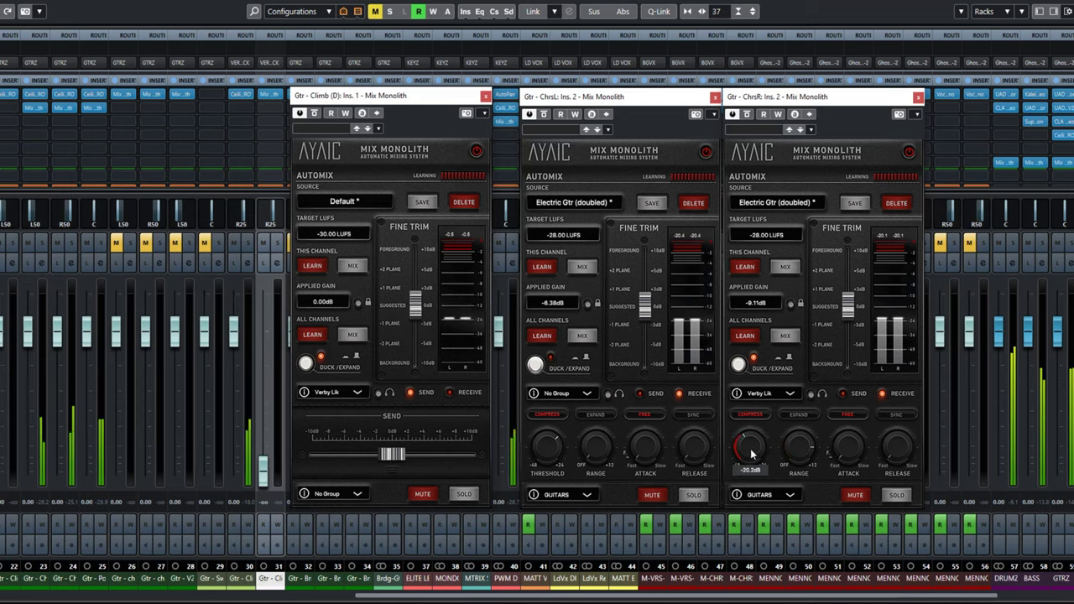
left_click(248, 244)
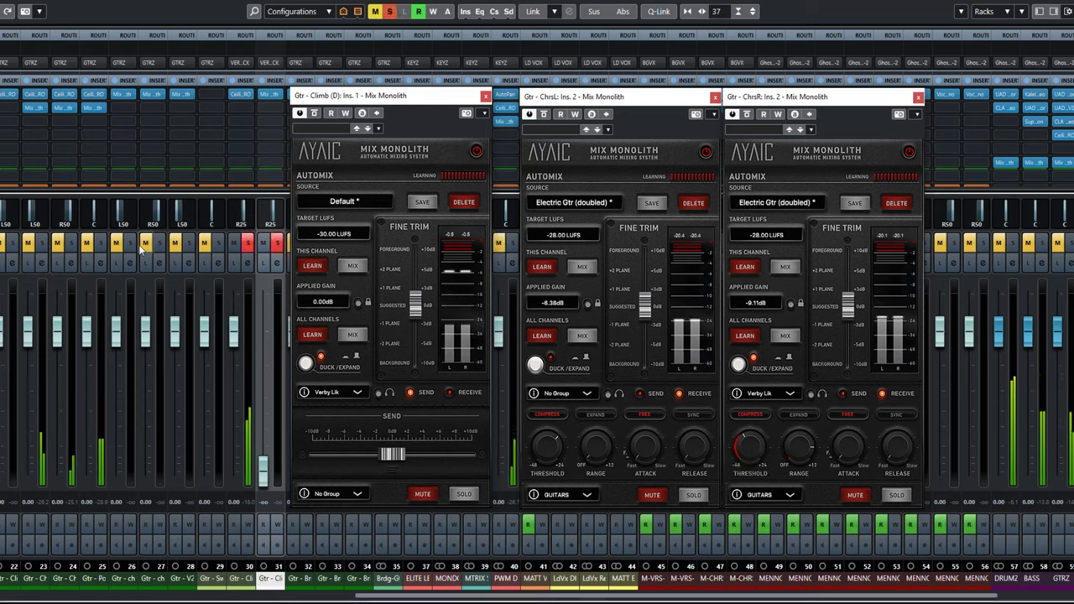
left_click(70, 243)
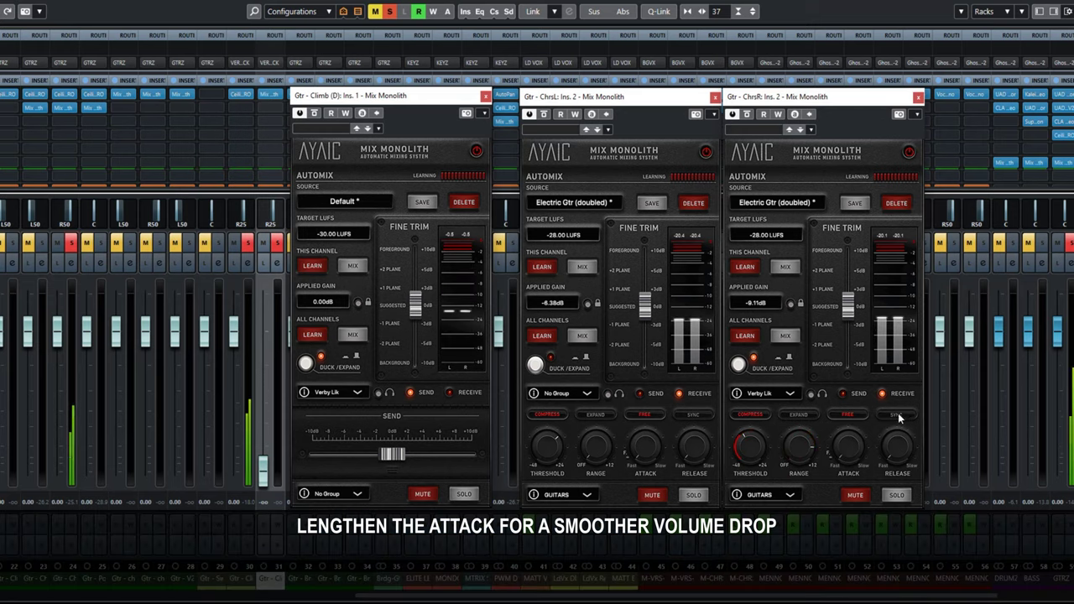
- Enable tempo sync on ChrsR ducking, set its attack to 1/4 note, and clear the solos
left_click(897, 415)
mouse_move(847, 447)
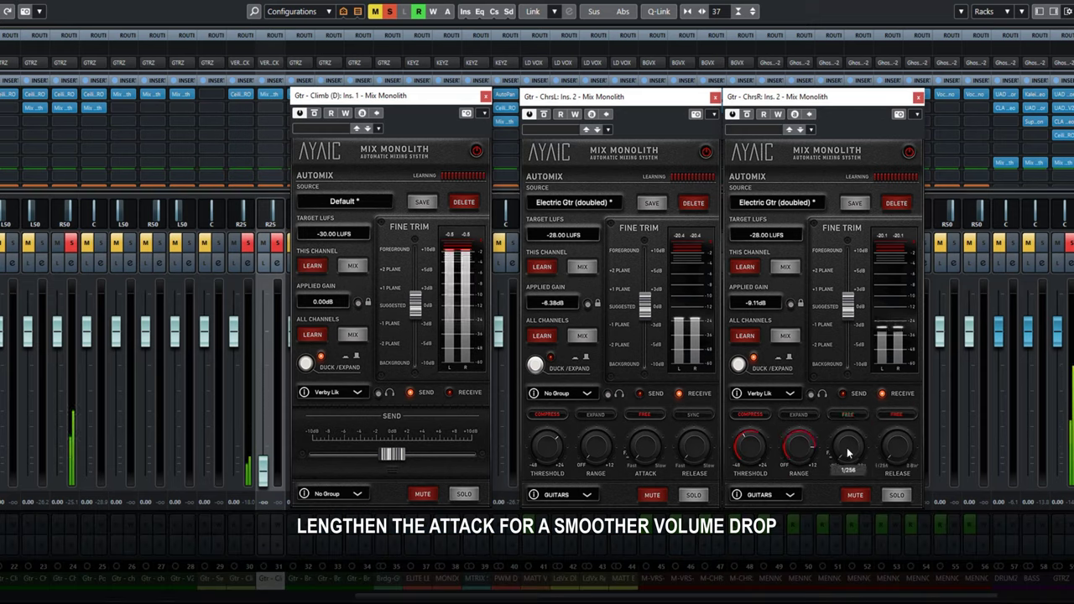
scroll(847, 453, "up", 4)
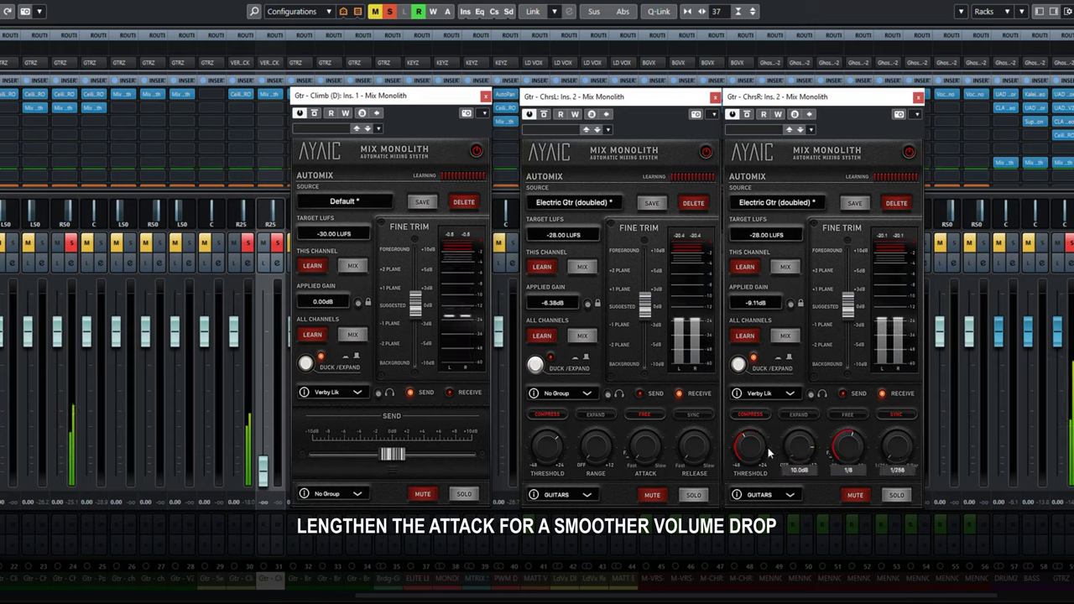
scroll(753, 452, "down", 5)
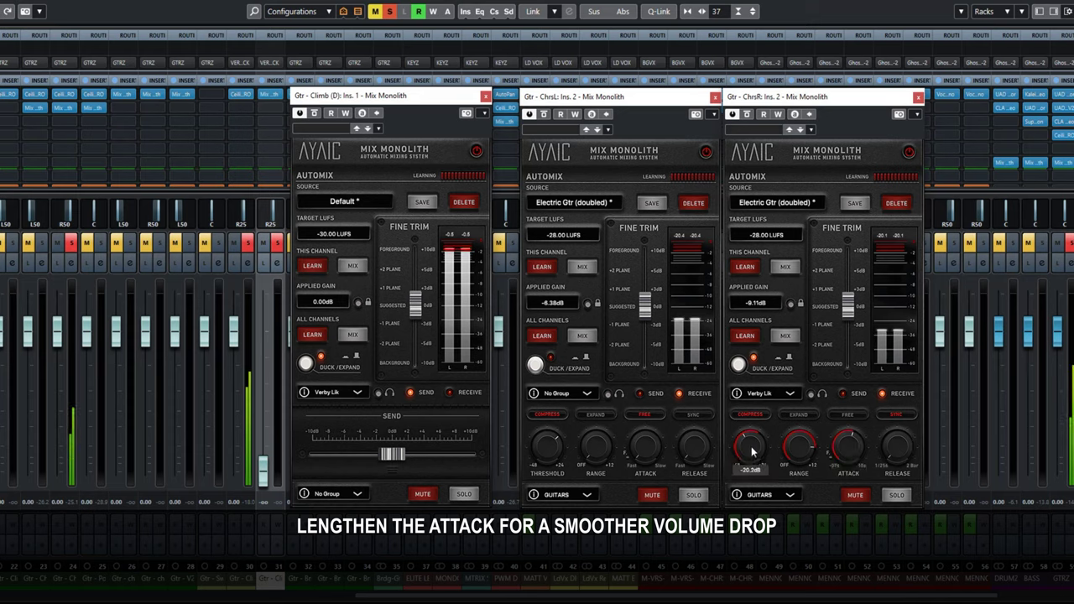
scroll(833, 456, "up", 1)
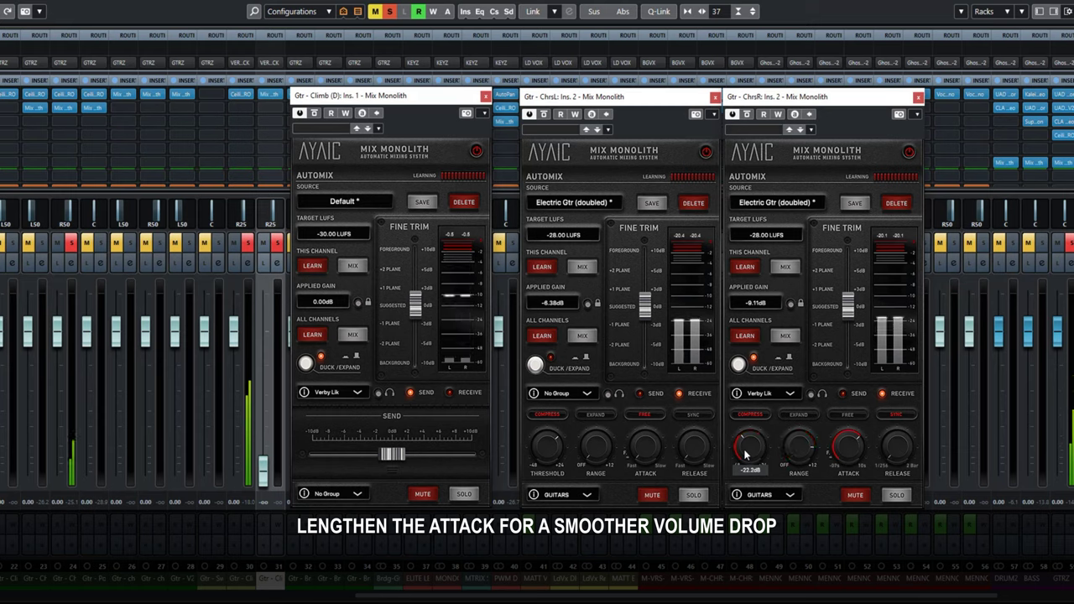
left_click(277, 243)
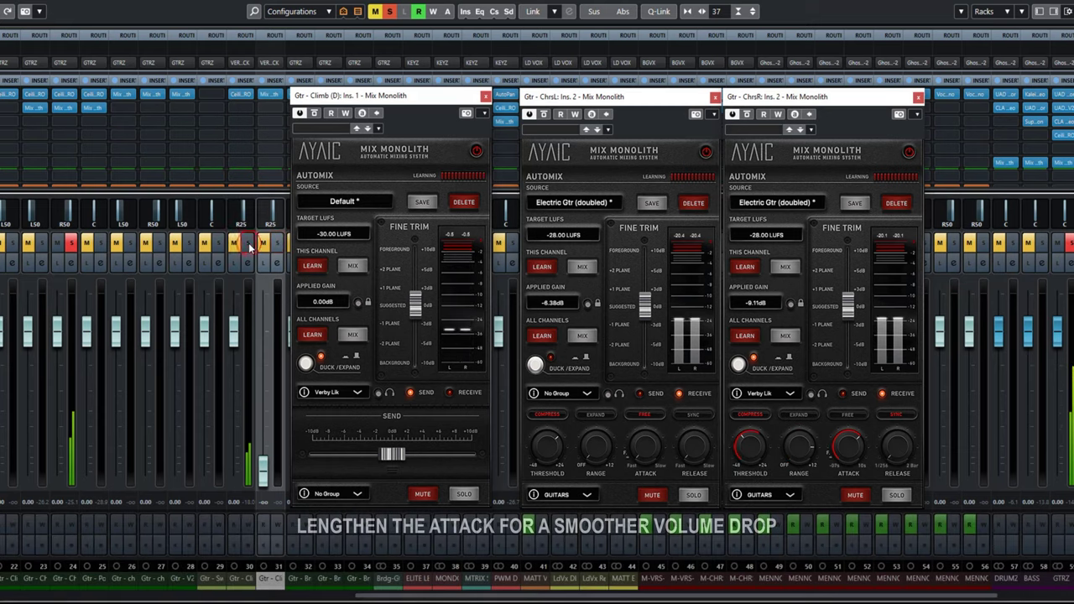
- Turn off the remaining solos so the ducked chorus guitar plays in the full mix
left_click(70, 242)
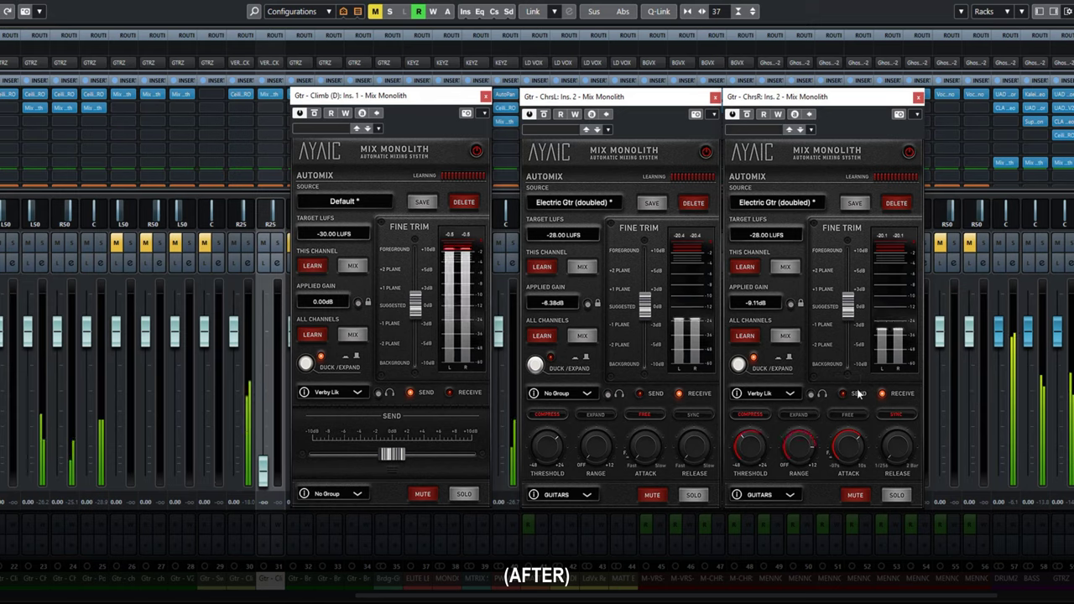
mouse_move(799, 447)
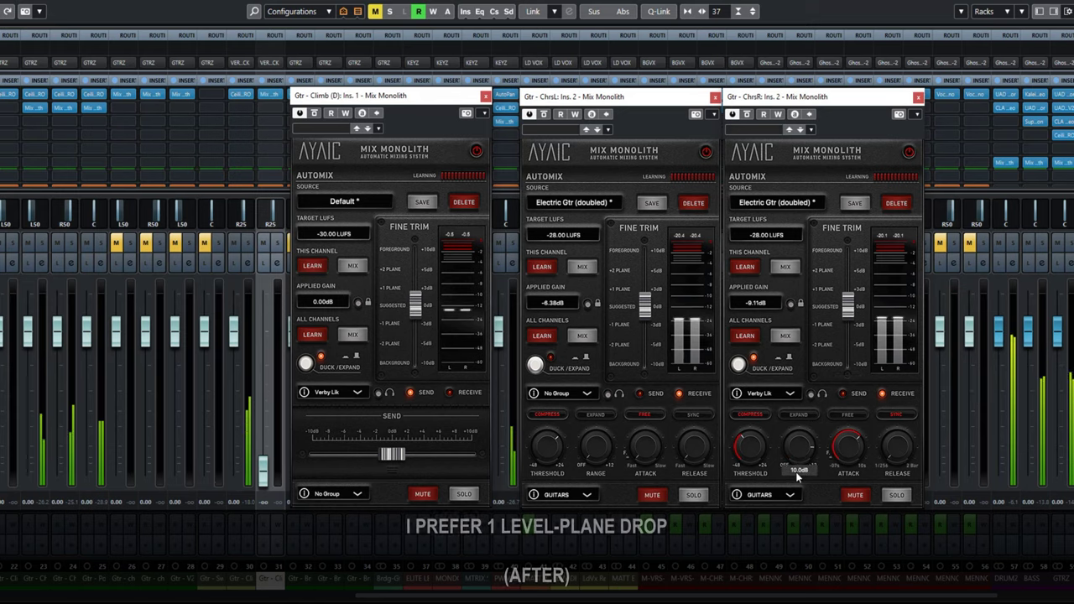
- Set the ChrsR ducking range to 5 dB
left_click_drag(795, 471, 812, 470)
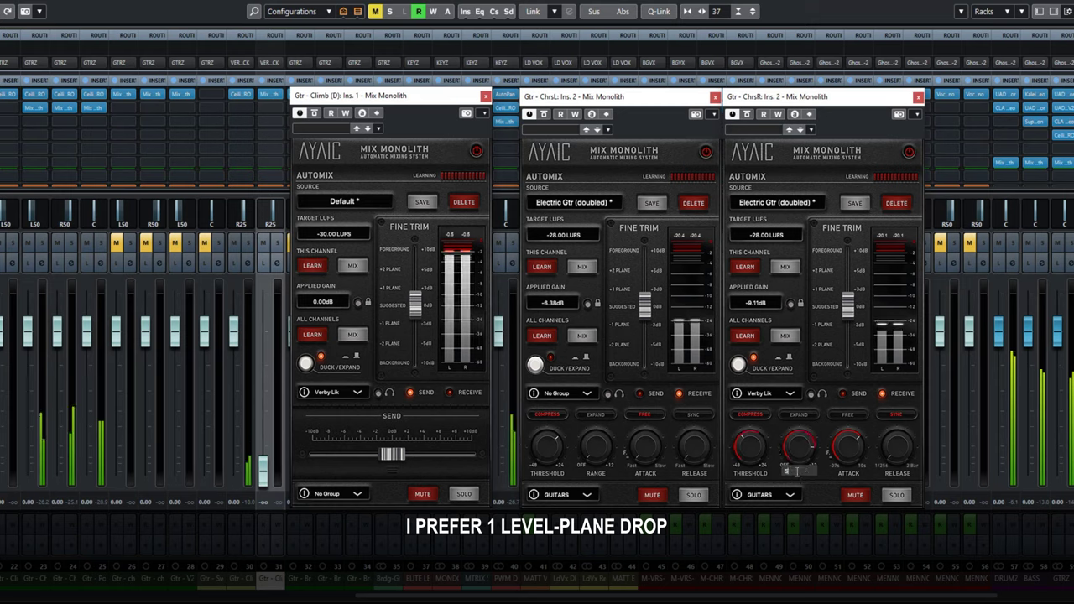
key("Return")
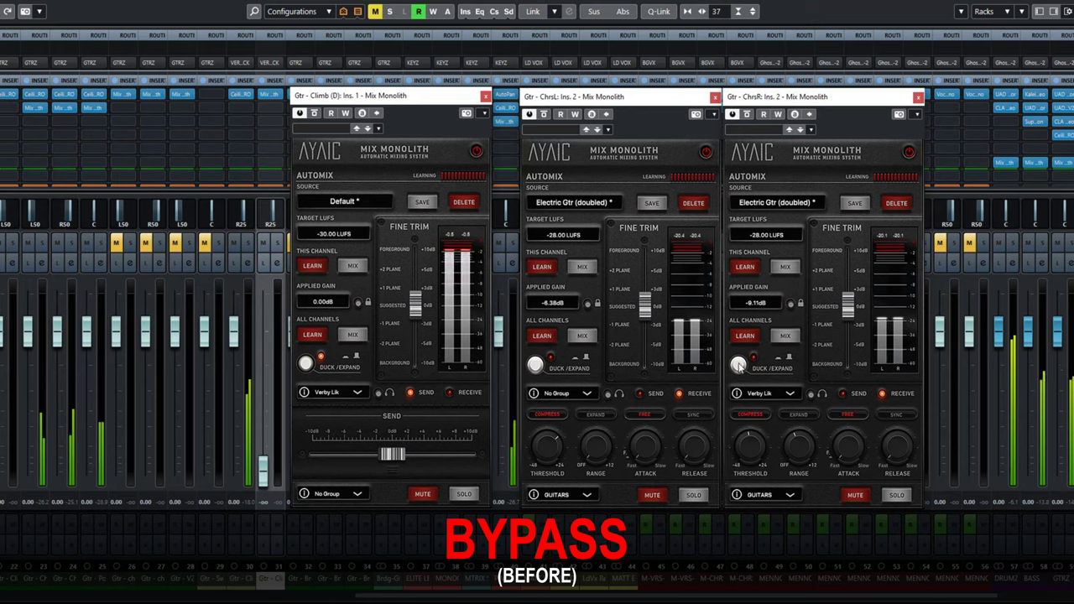
left_click(738, 365)
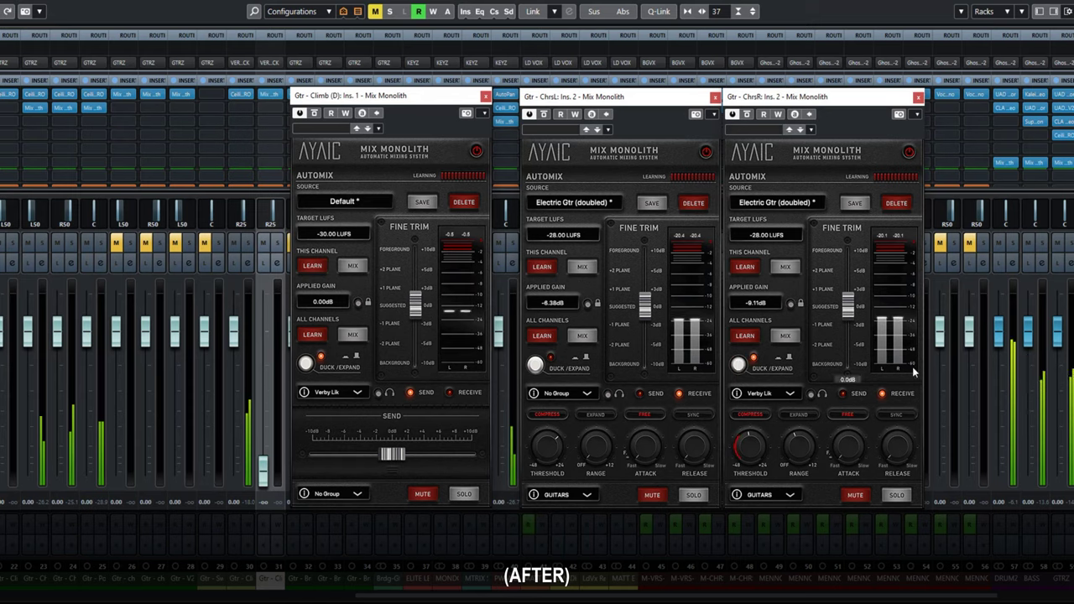